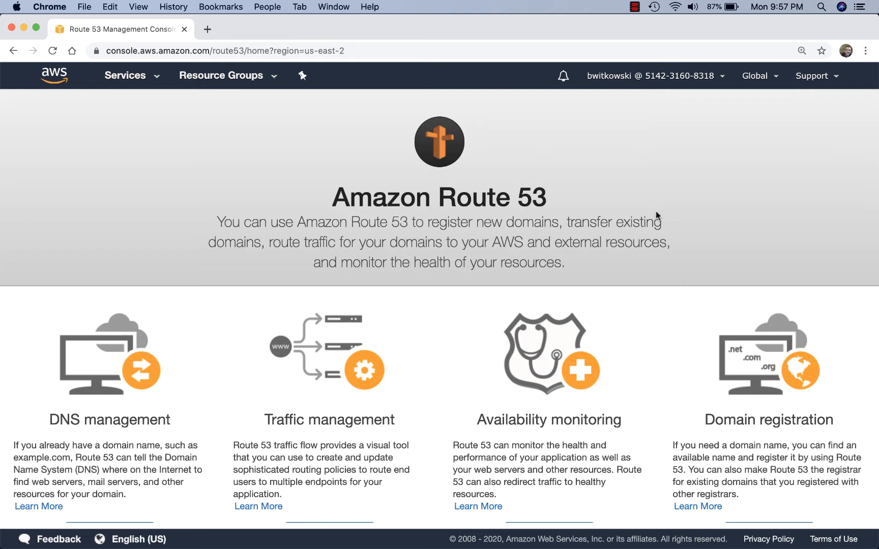
# - Search for the personal .com domain name under Register Domain and confirm it is available
pyautogui.scroll(-3, 786, 354)
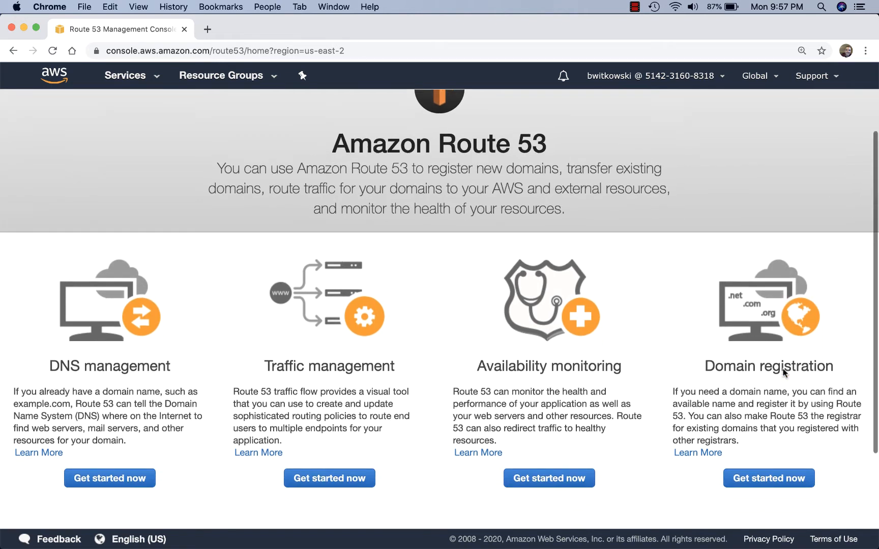
pyautogui.click(767, 469)
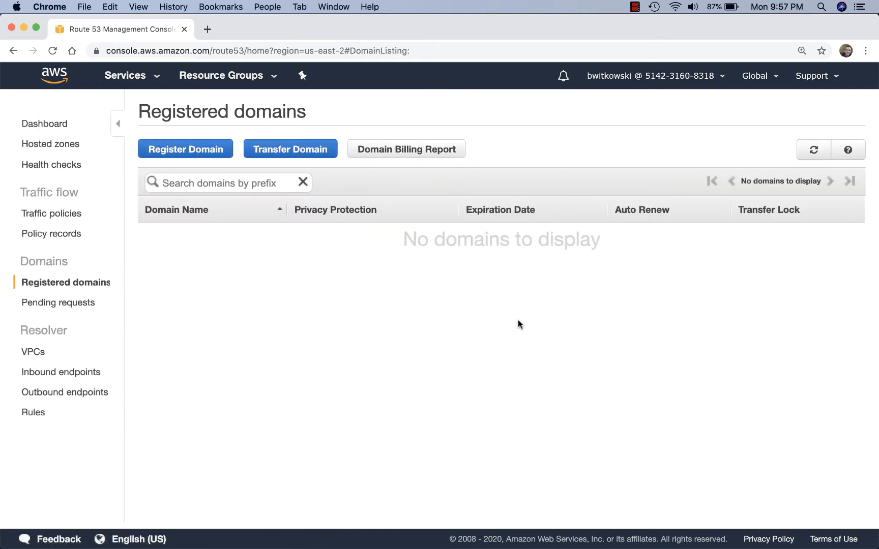
pyautogui.click(206, 158)
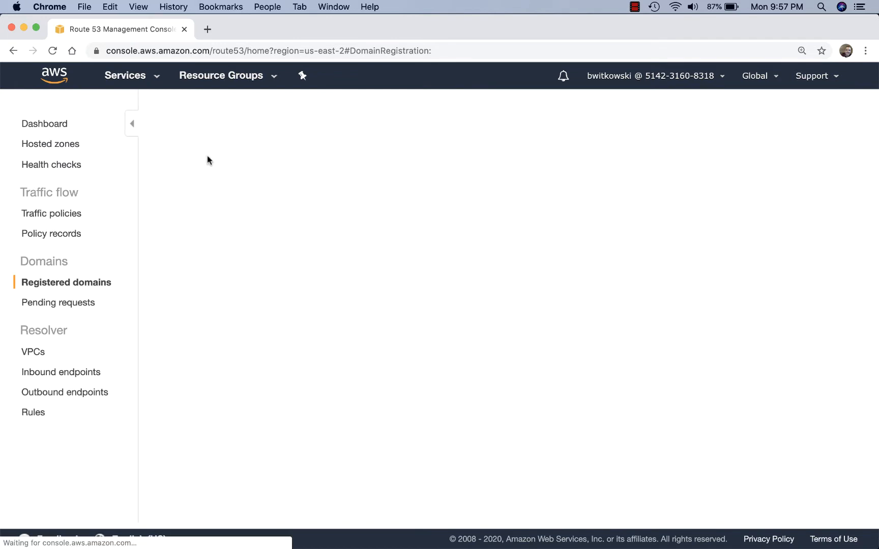
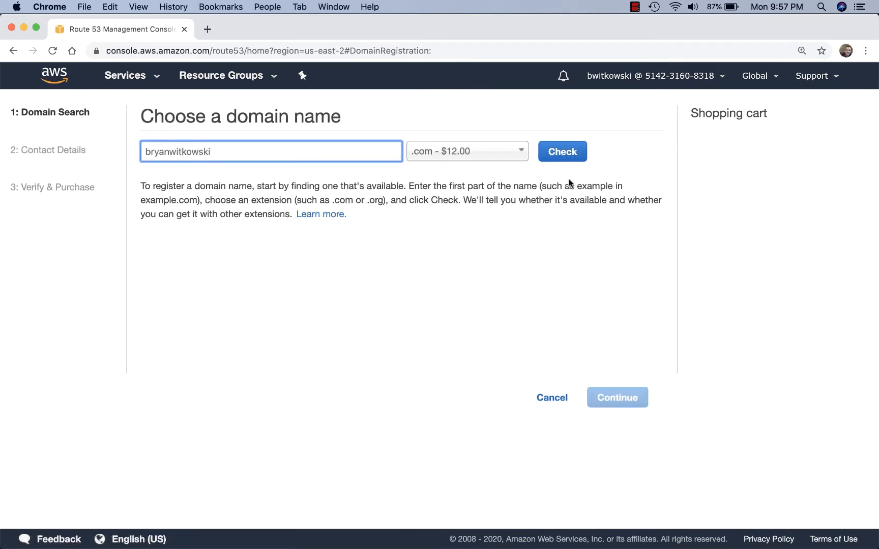
pyautogui.click(552, 156)
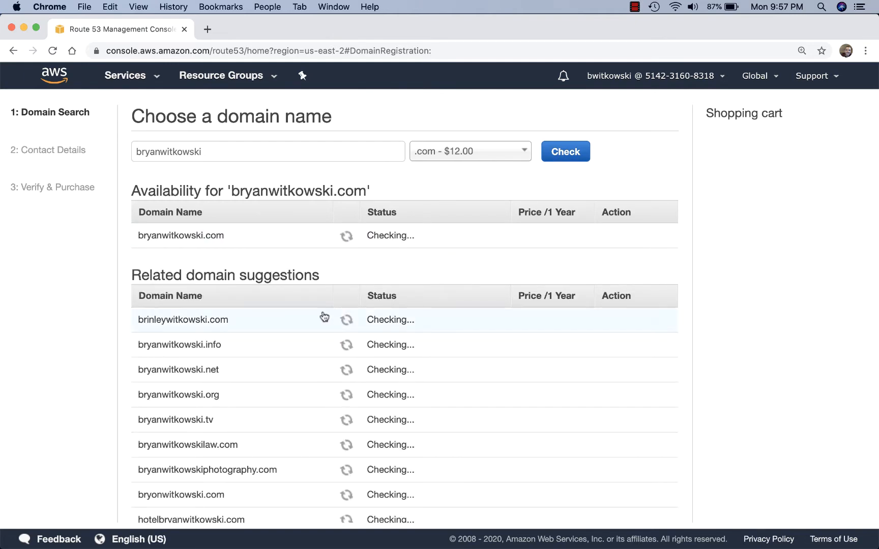
# - Add the available .com domain at $12.00 a year to the cart and proceed to contact details
pyautogui.click(617, 237)
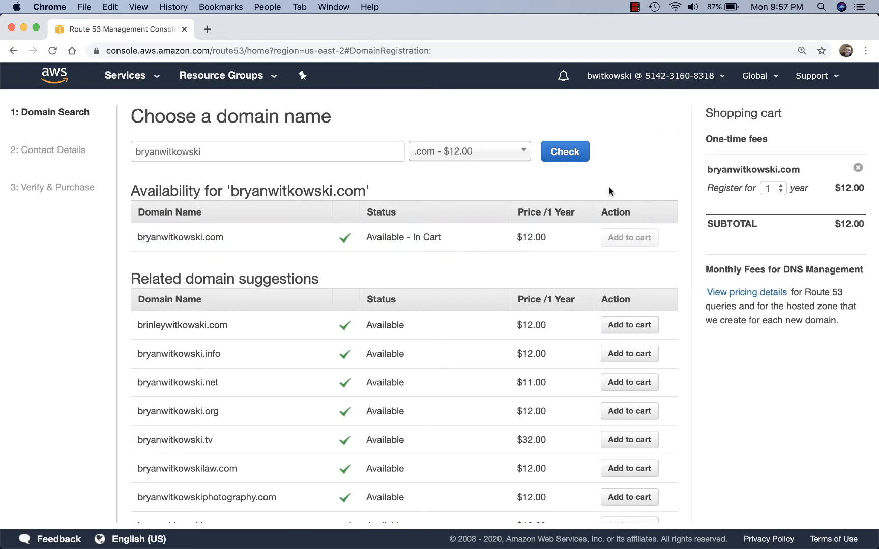
pyautogui.scroll(-3, 668, 206)
pyautogui.scroll(-2, 667, 206)
pyautogui.click(630, 497)
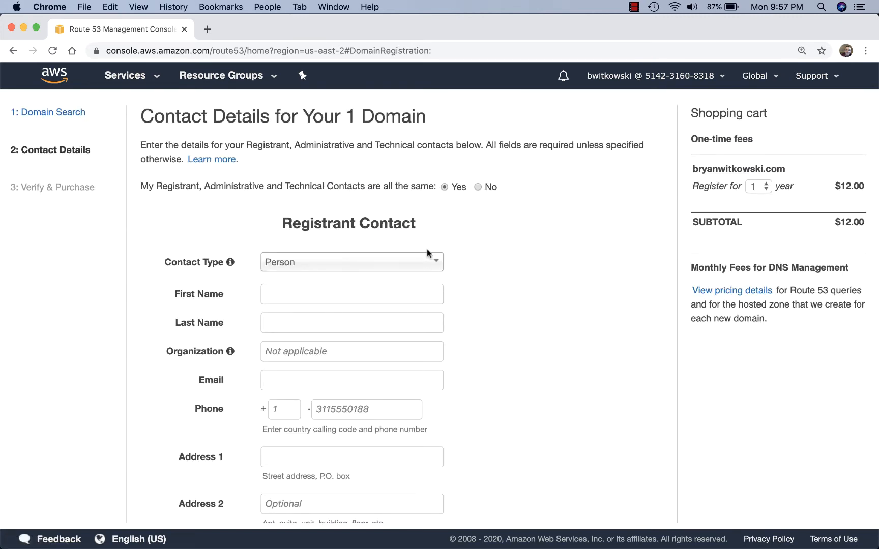
# - Enter the registrant's first and last name
pyautogui.scroll(-1, 428, 255)
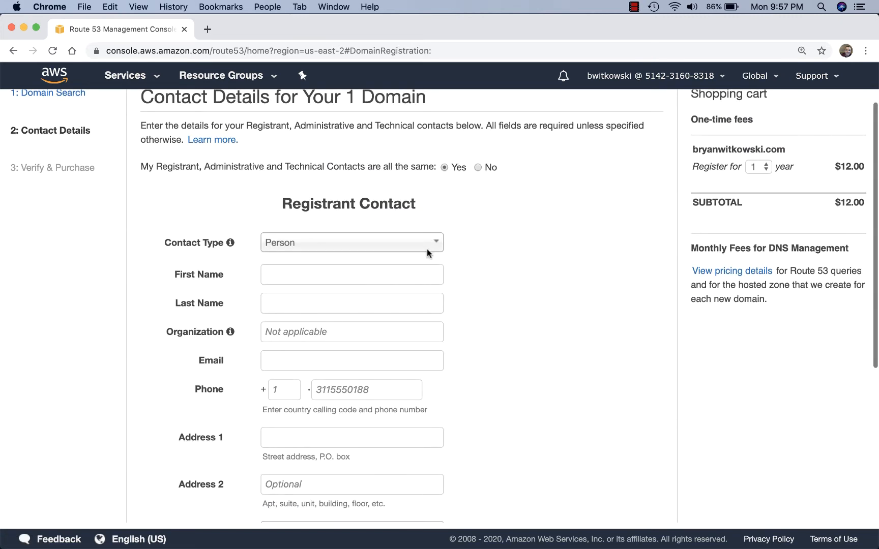
pyautogui.click(428, 277)
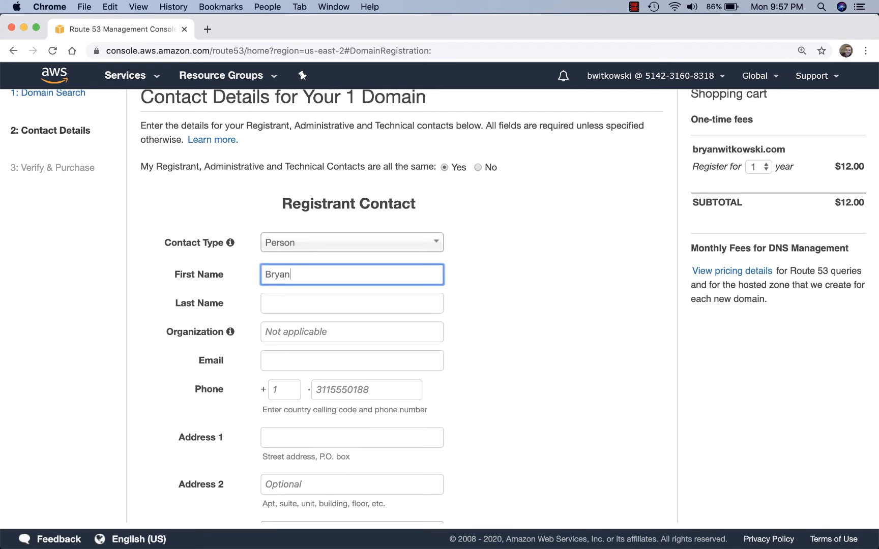
pyautogui.press('Tab')
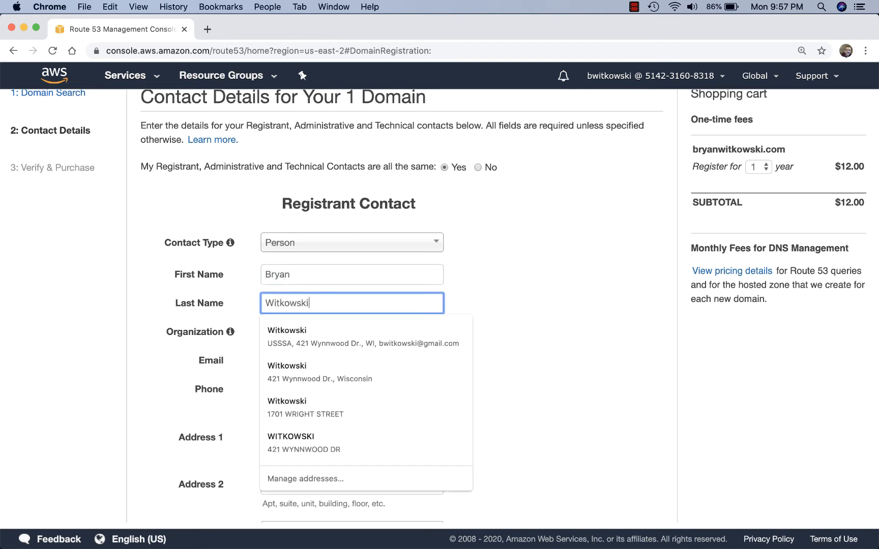
# - Autofill the registrant's street address from a saved entry and begin the e-mail field
pyautogui.click(395, 355)
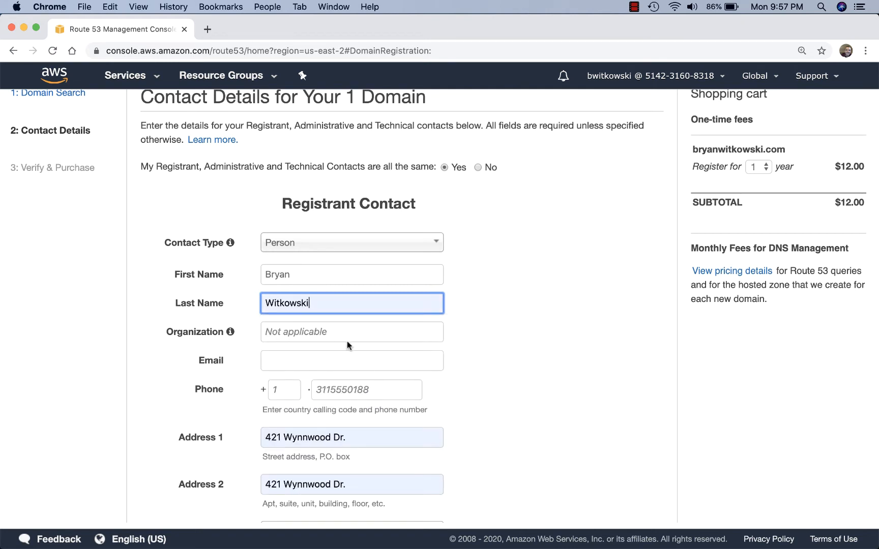
pyautogui.click(331, 361)
pyautogui.write('b')
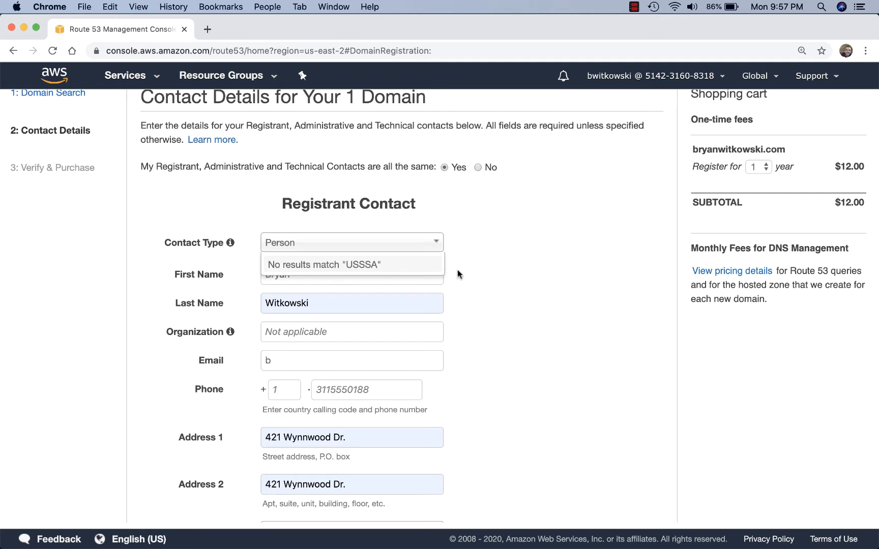
pyautogui.click(435, 245)
pyautogui.click(502, 269)
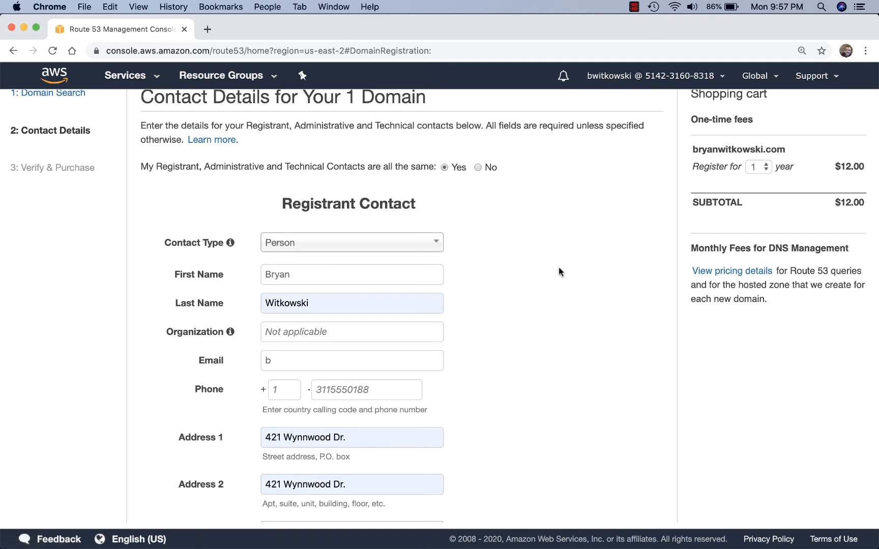
pyautogui.scroll(-5, 400, 290)
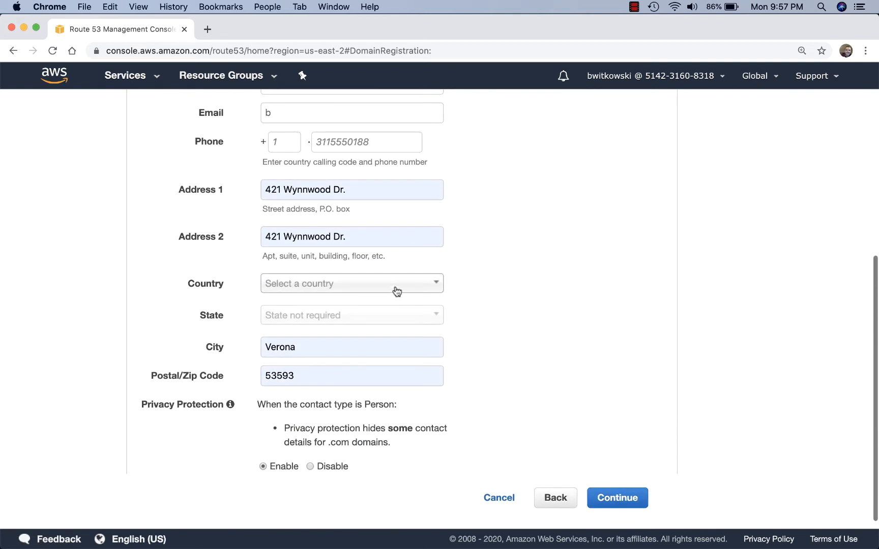
# - Set country to United States and state to Wisconsin, and enter the postal code
pyautogui.click(397, 291)
pyautogui.write('unite')
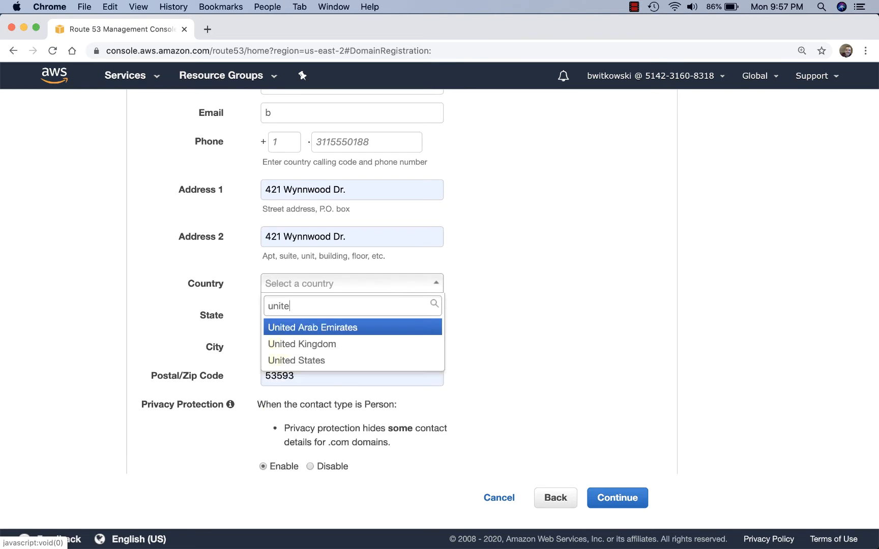
pyautogui.click(362, 359)
pyautogui.click(341, 319)
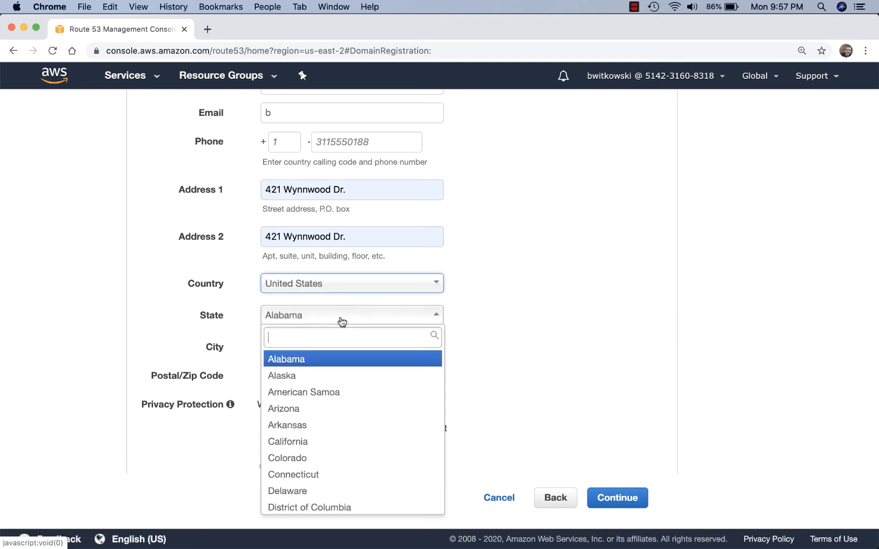
pyautogui.write('wi')
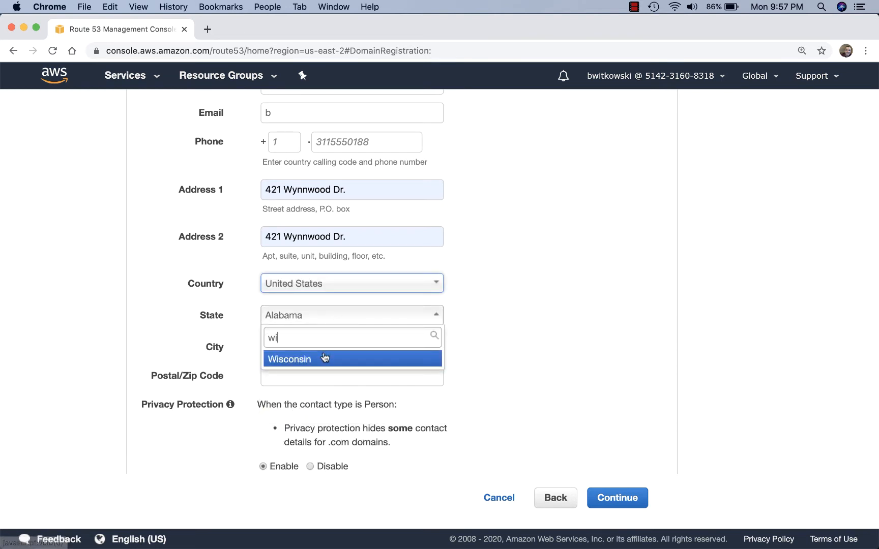
pyautogui.click(328, 359)
pyautogui.click(316, 377)
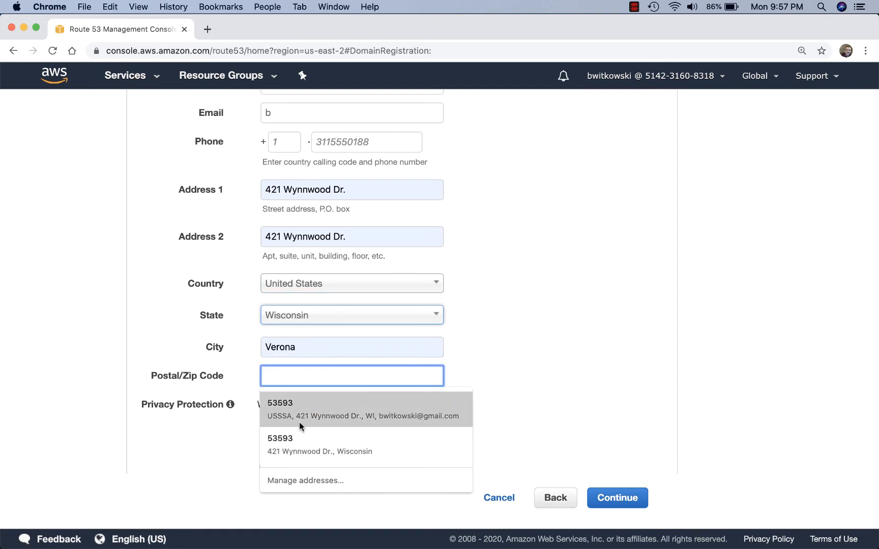
pyautogui.write('53593')
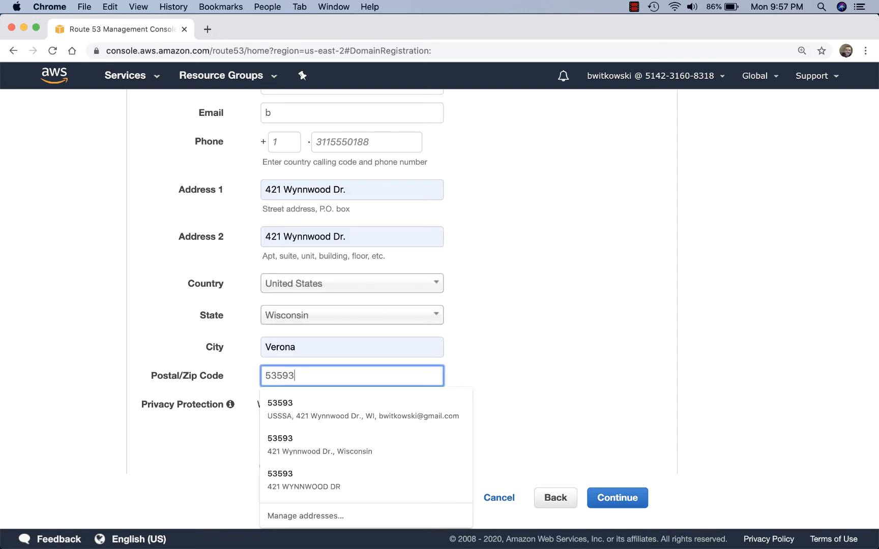
pyautogui.click(474, 383)
pyautogui.scroll(-1, 474, 383)
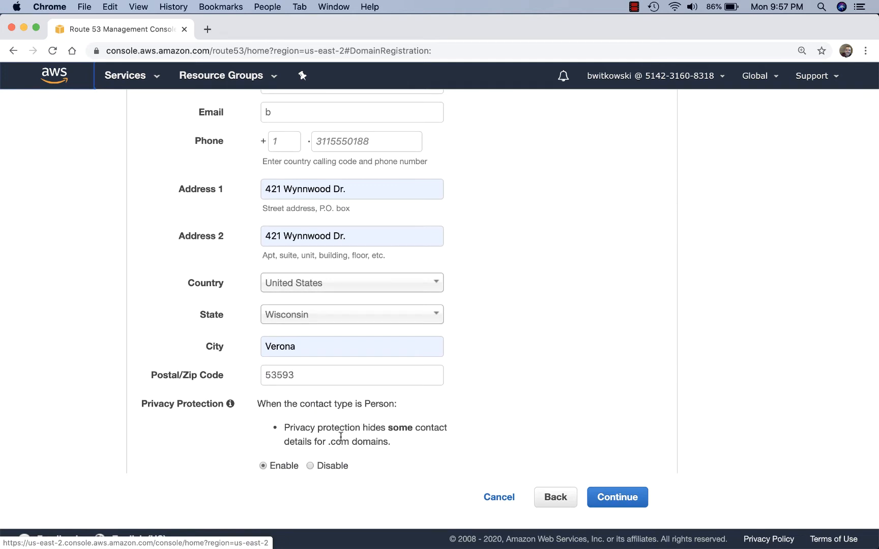
# - Fix the contact's e-mail address and enter the phone number with country code 1
pyautogui.click(606, 496)
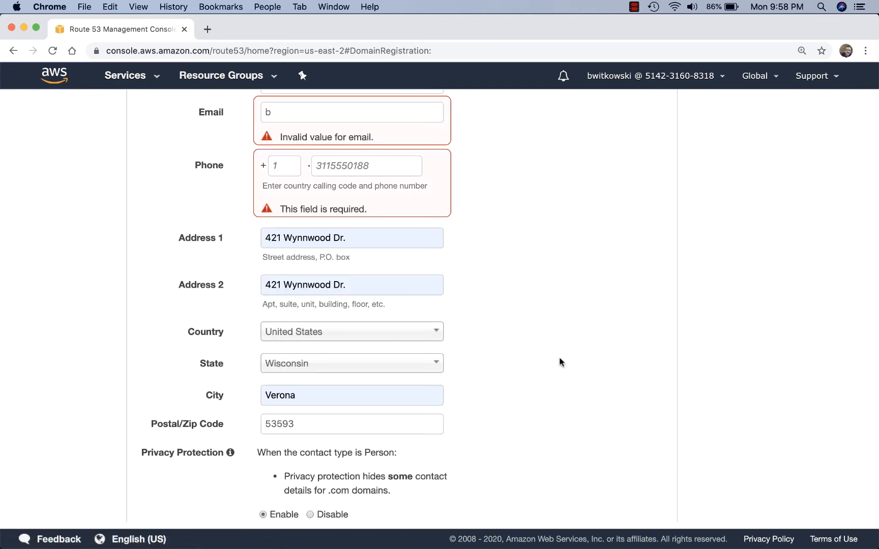
pyautogui.click(297, 163)
pyautogui.click(322, 113)
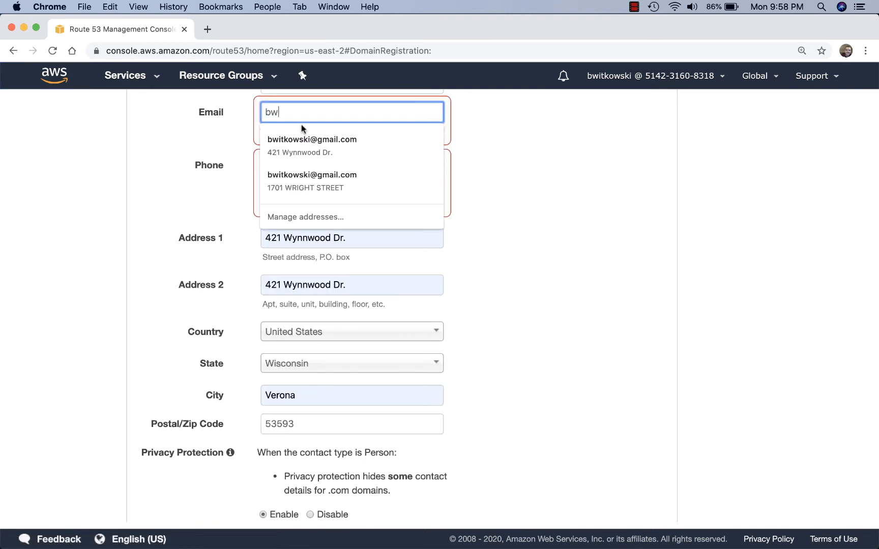
pyautogui.press('Tab')
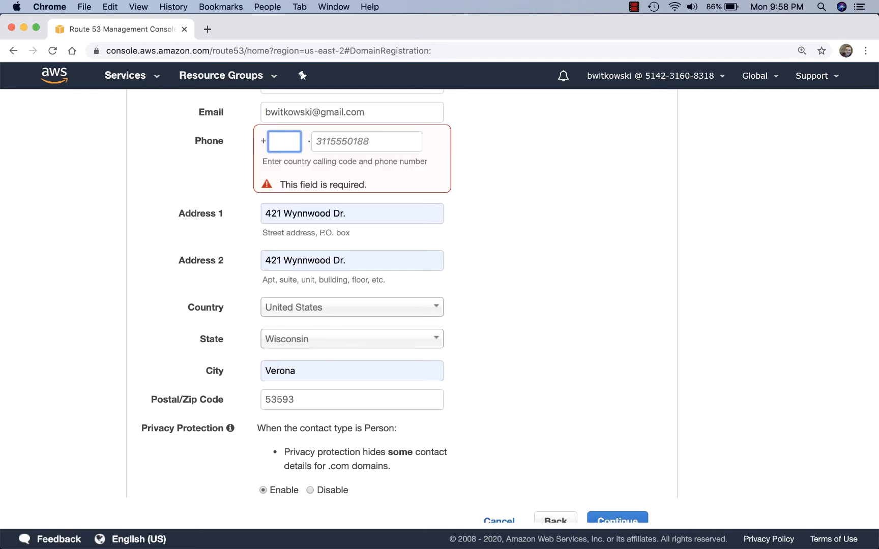
pyautogui.write('1')
pyautogui.press('Tab')
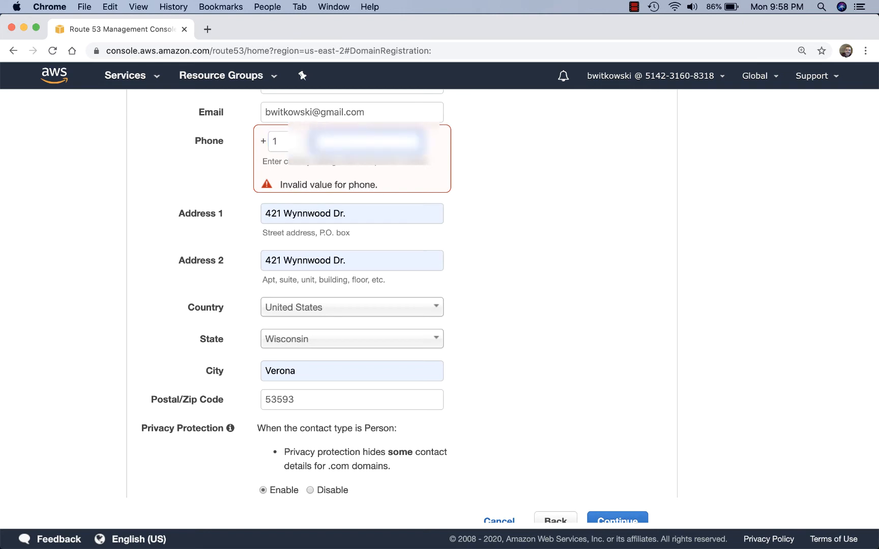
pyautogui.write('??????')
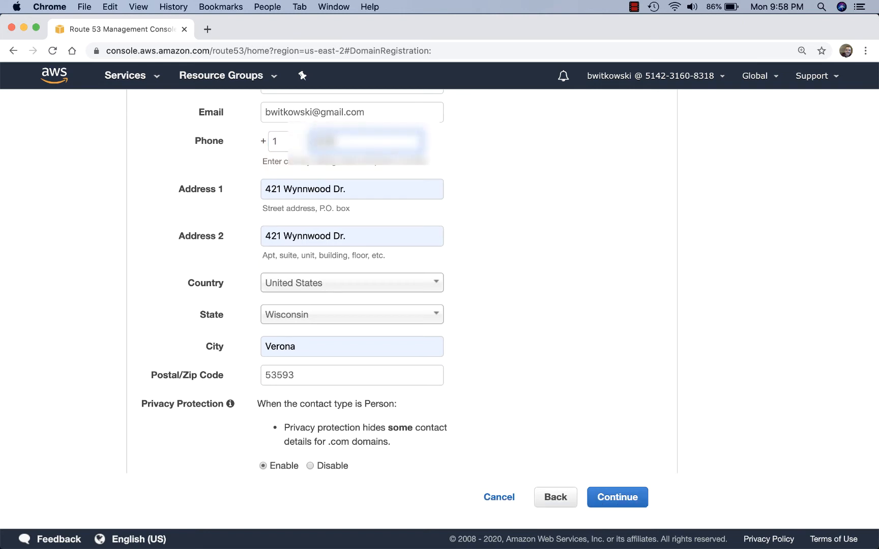
pyautogui.write('????')
# - Acknowledge the e-mail verification notice, refresh its status, accept the agreement and complete the order
pyautogui.click(611, 501)
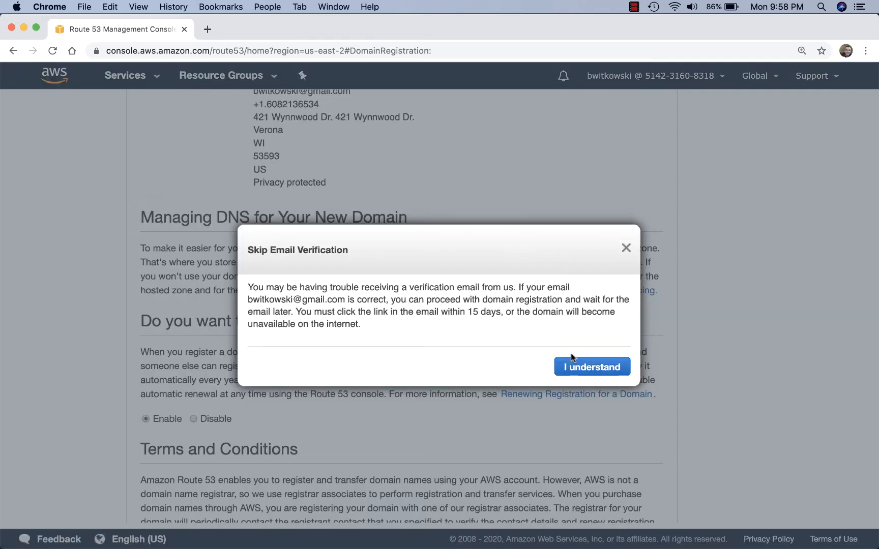
pyautogui.click(574, 362)
pyautogui.scroll(-10, 490, 279)
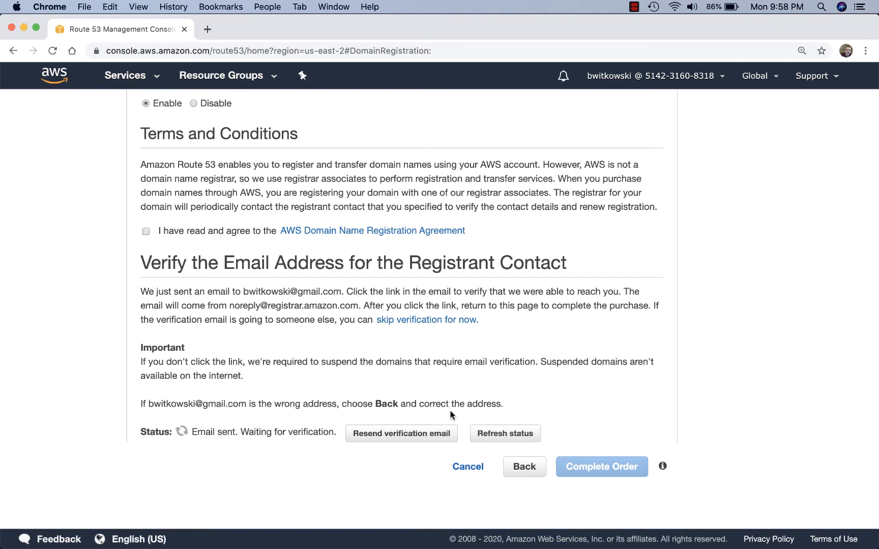
pyautogui.click(496, 435)
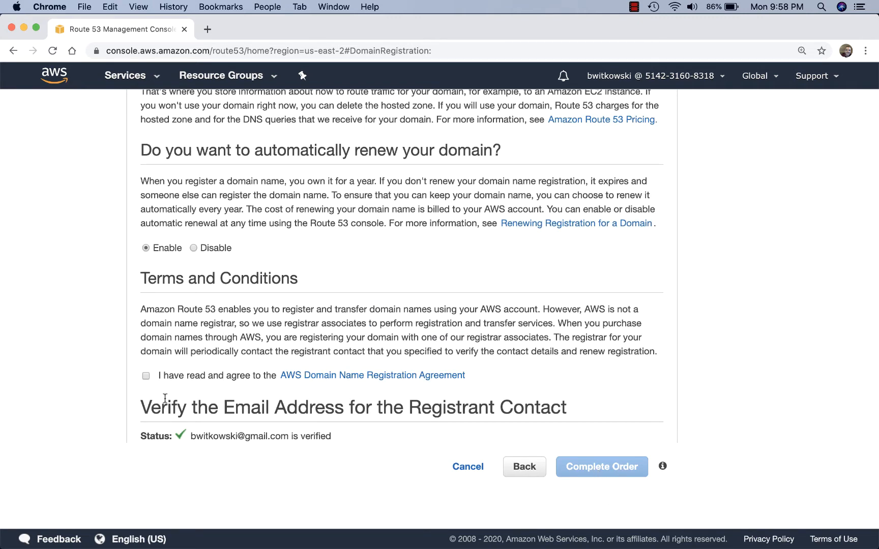
pyautogui.click(173, 377)
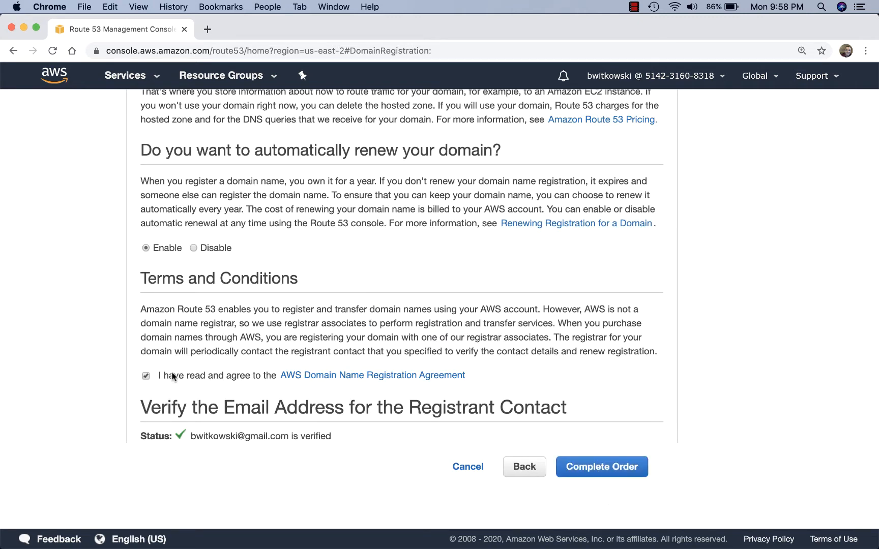
pyautogui.click(578, 468)
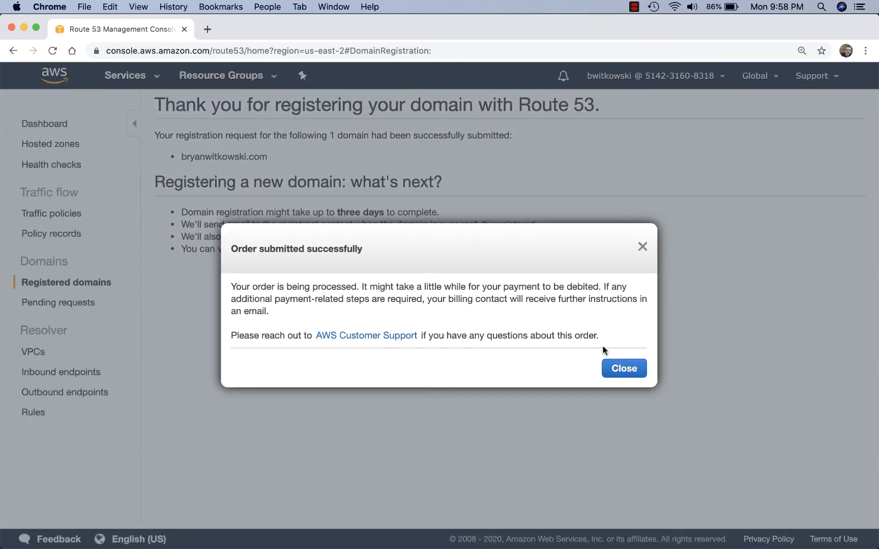
# - Close the Order submitted dialog and go to Domains to view pending requests
pyautogui.click(625, 369)
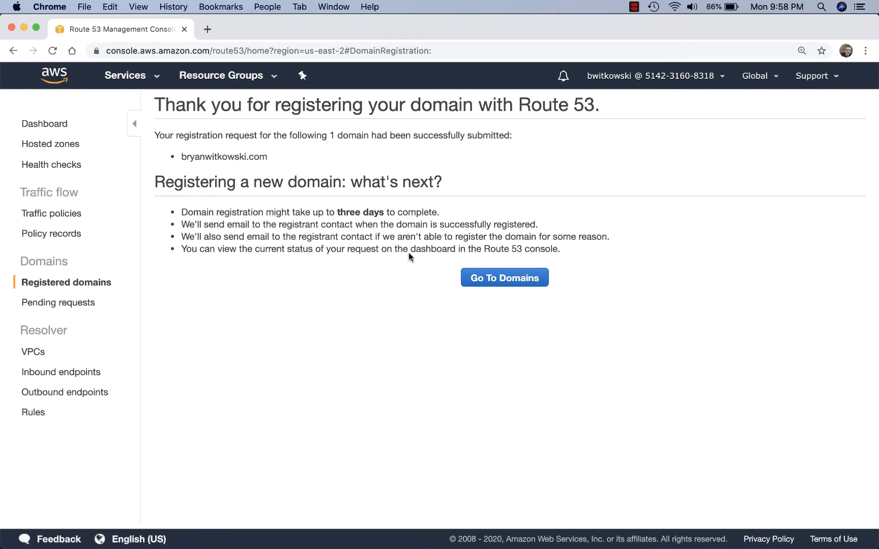
pyautogui.click(501, 283)
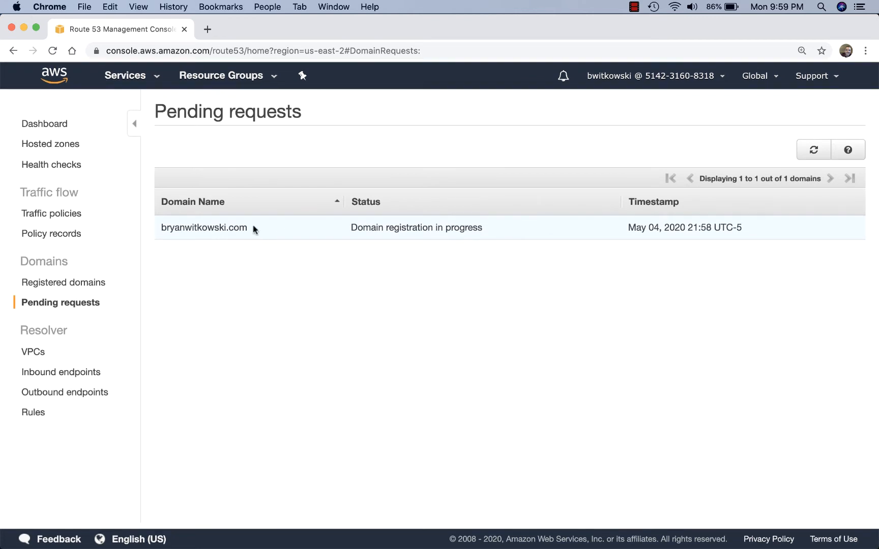
# - Go back to the Route 53 Dashboard from the left navigation
pyautogui.click(54, 123)
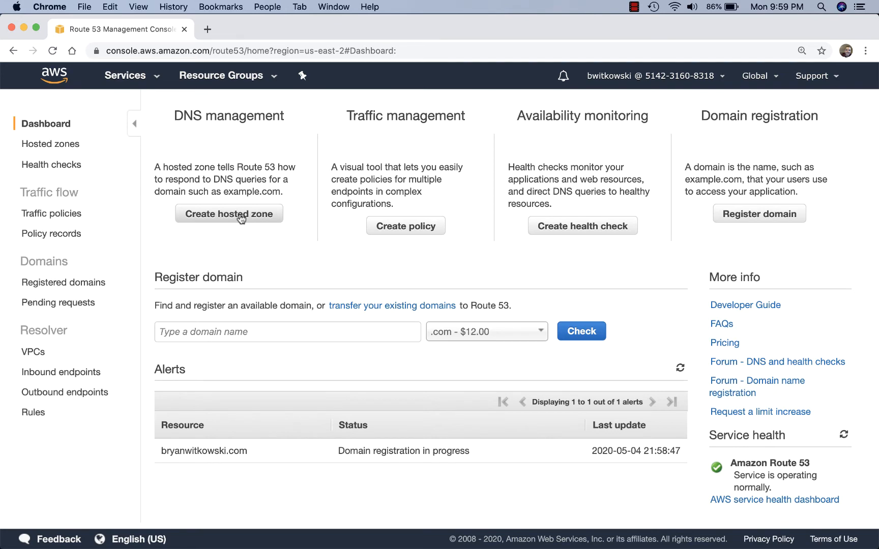
# - Show the Hosted zones page from the left navigation pane
pyautogui.click(241, 217)
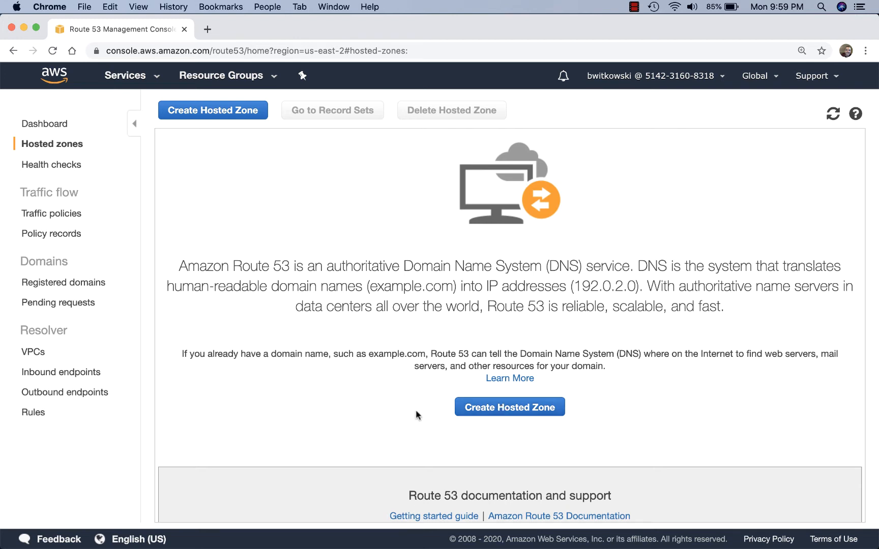
# - From the Services history, open the EC2, S3 and Lambda consoles each in a new tab
pyautogui.click(143, 81)
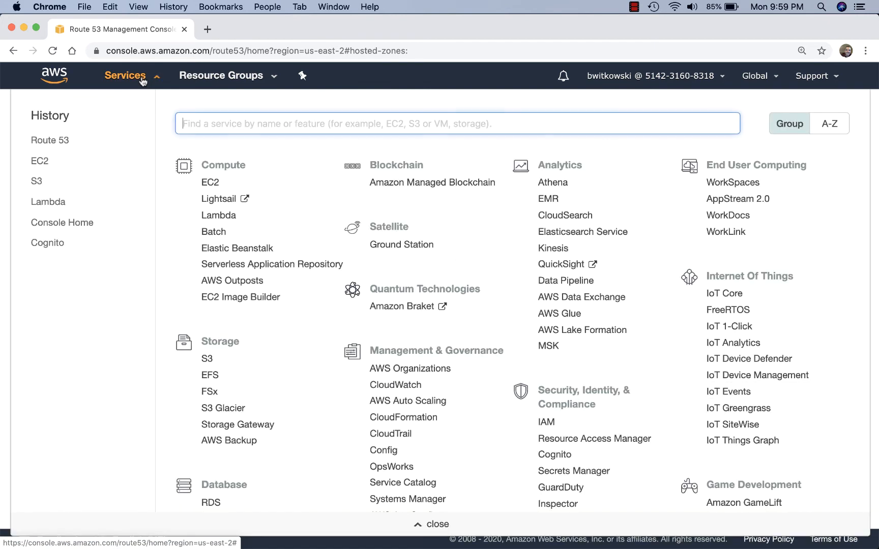
pyautogui.rightClick(43, 160)
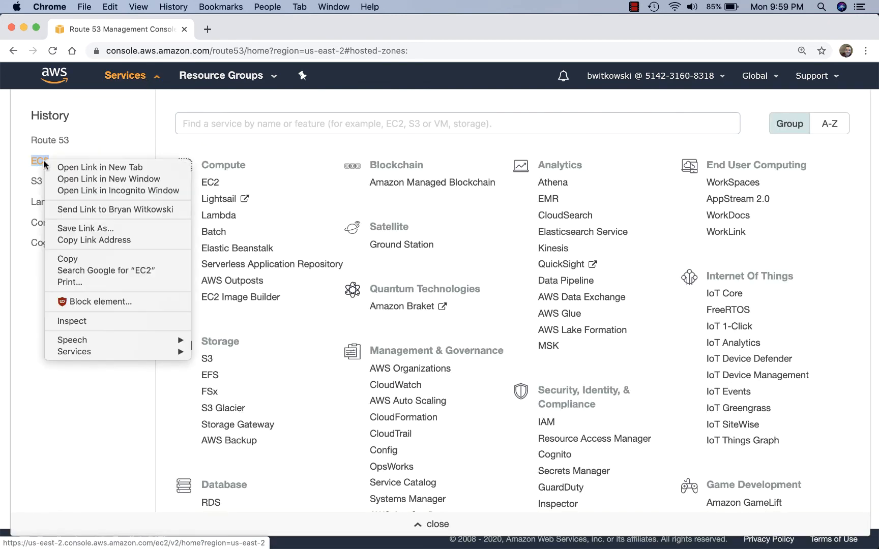
pyautogui.click(60, 168)
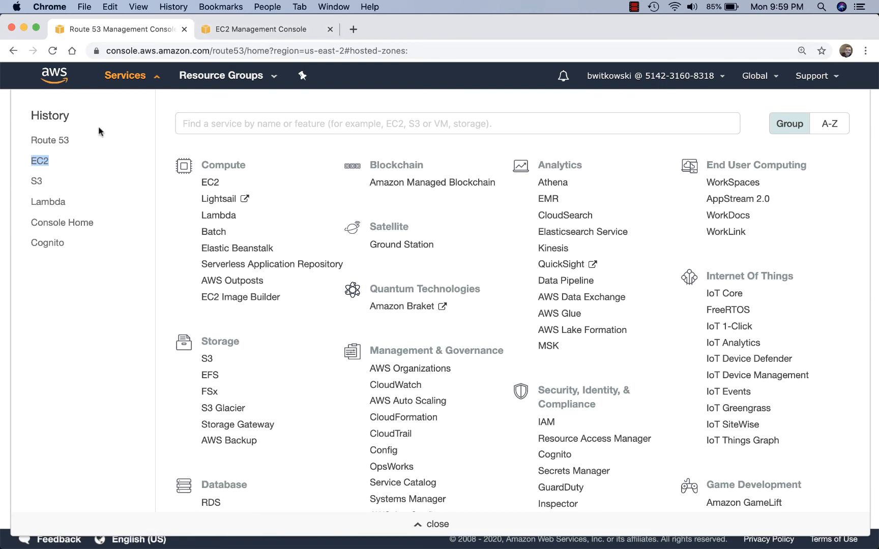
pyautogui.rightClick(37, 187)
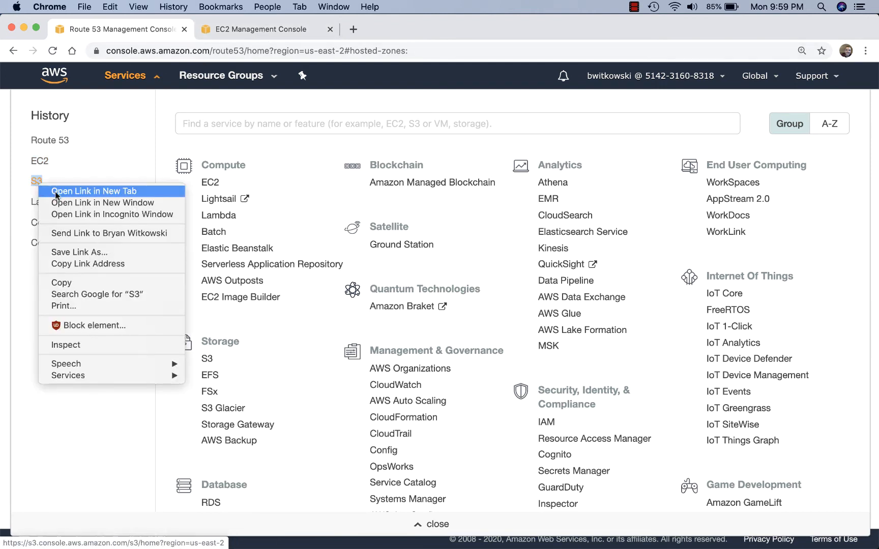
pyautogui.click(55, 192)
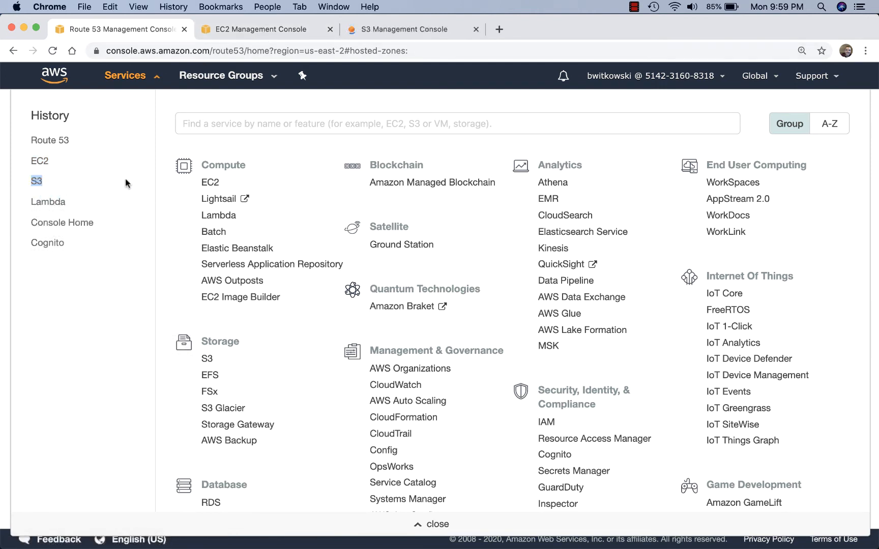
pyautogui.rightClick(55, 204)
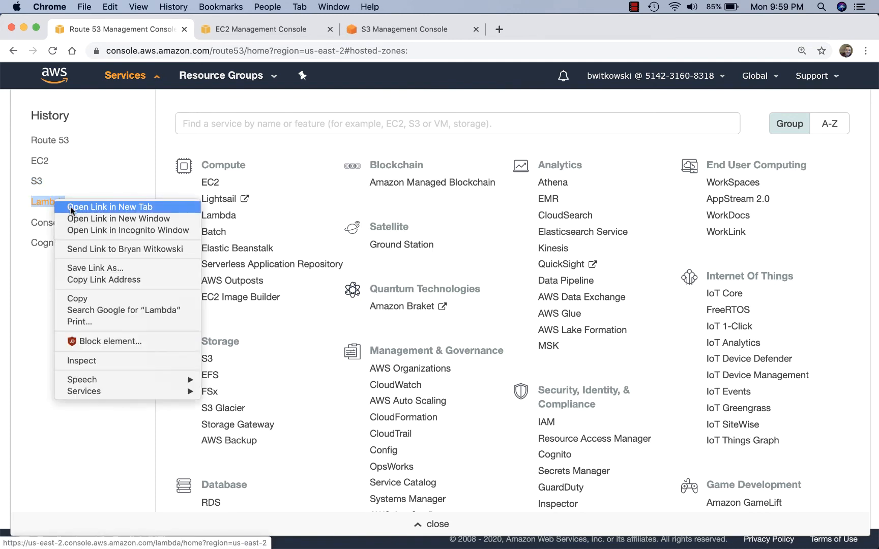
pyautogui.click(70, 207)
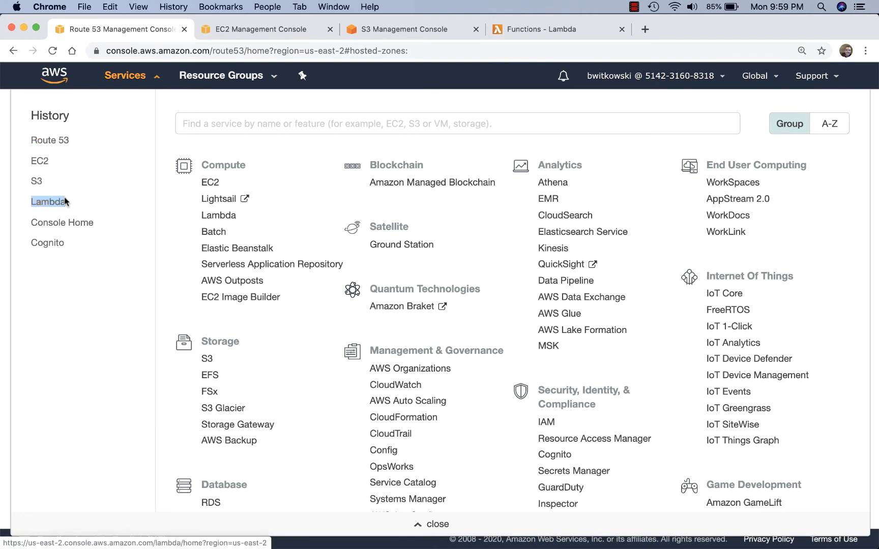
# - In the EC2 tab, list running instances and copy the t2.micro instance's public DNS
pyautogui.click(263, 32)
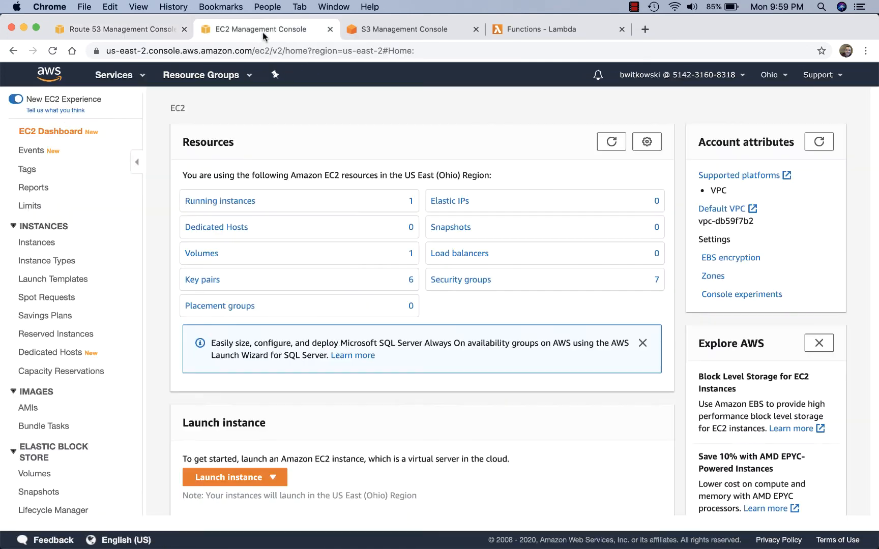
pyautogui.click(211, 202)
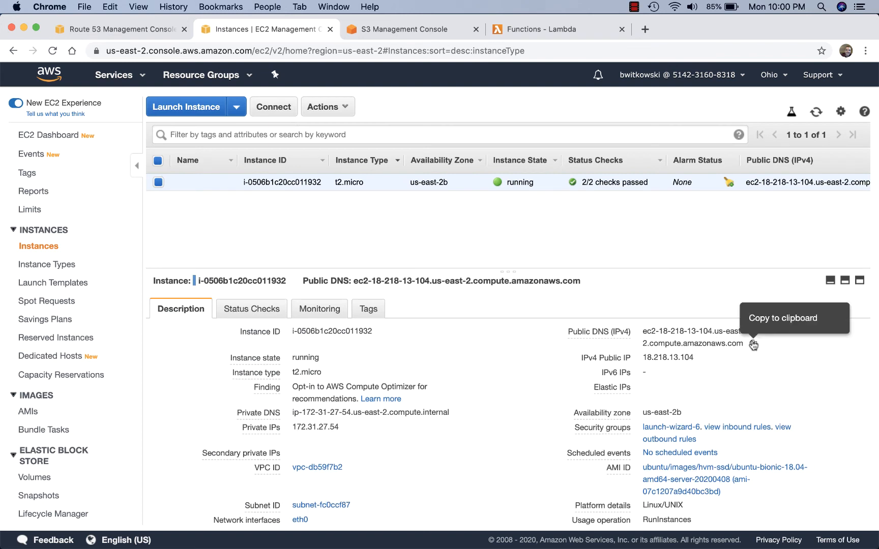
pyautogui.click(753, 344)
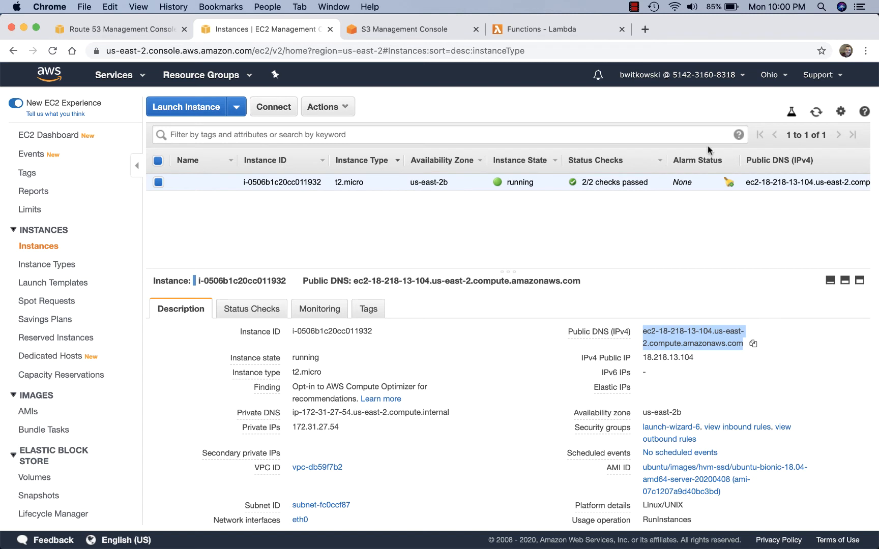
# - Load the instance's public DNS in a new tab to see Hello world, then switch to S3
pyautogui.click(644, 29)
pyautogui.press('super+v')
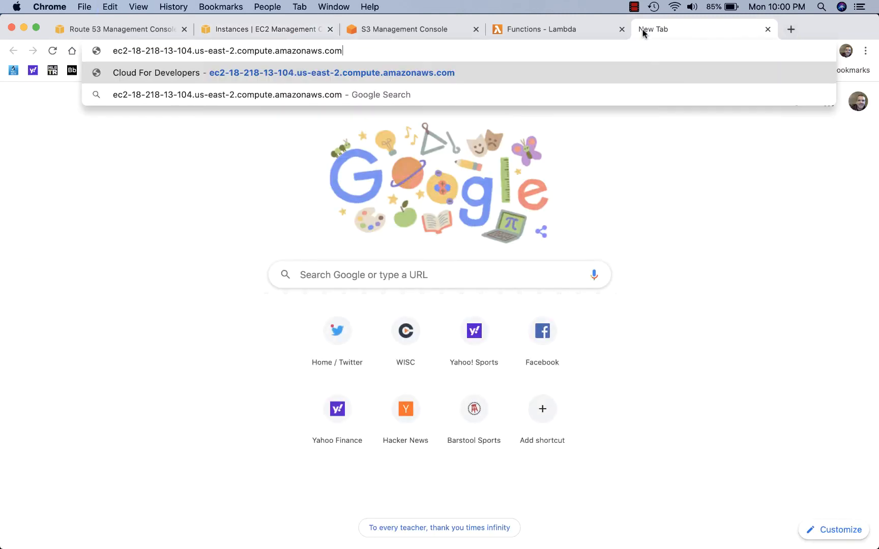
pyautogui.press('Return')
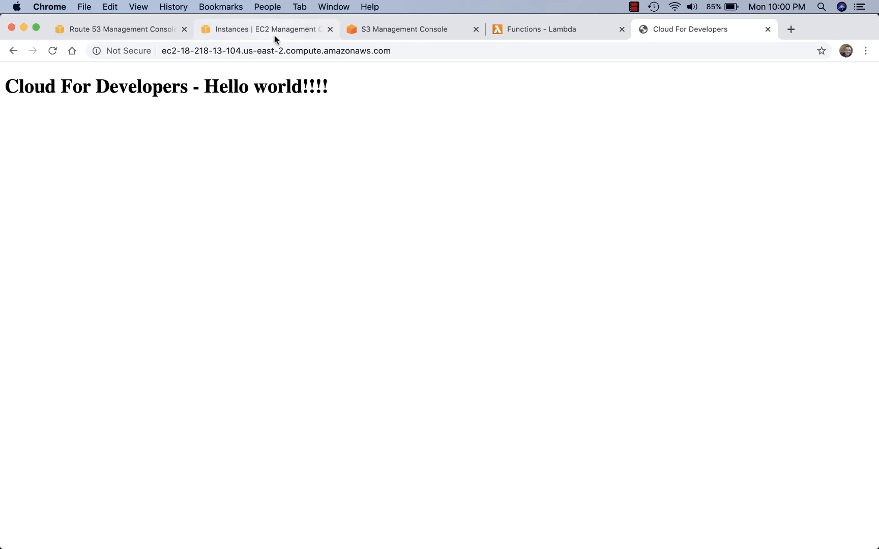
pyautogui.click(768, 29)
pyautogui.click(419, 31)
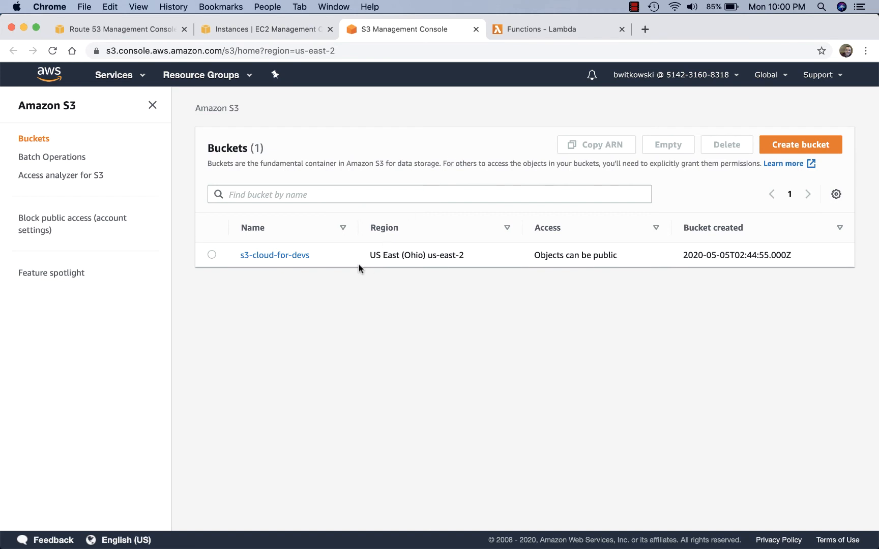
# - Check that the s3-cloud-for-devs static website endpoint (index document index.html) serves the Hello world page
pyautogui.click(292, 255)
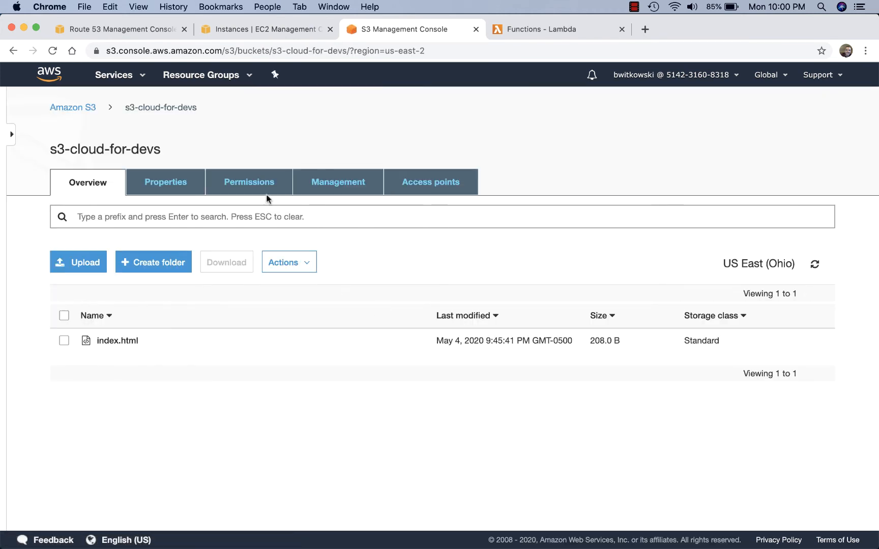
pyautogui.click(165, 182)
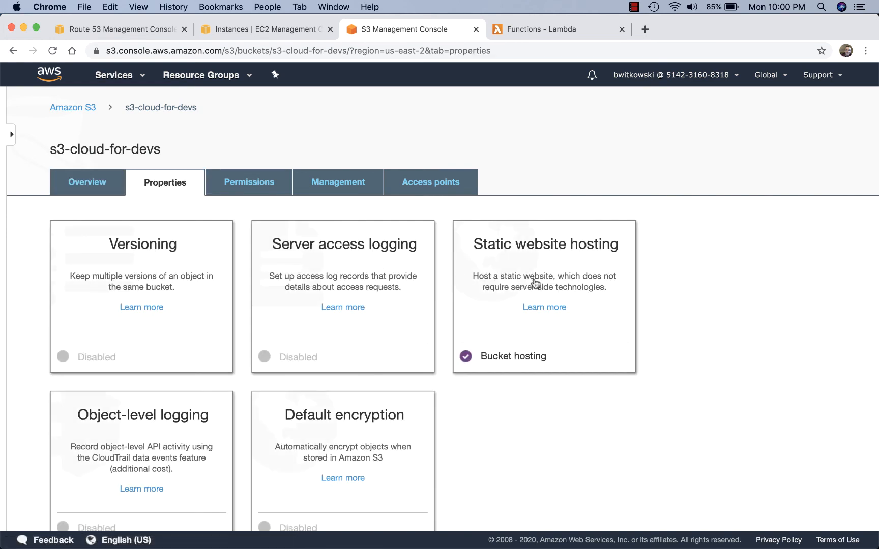
pyautogui.click(533, 288)
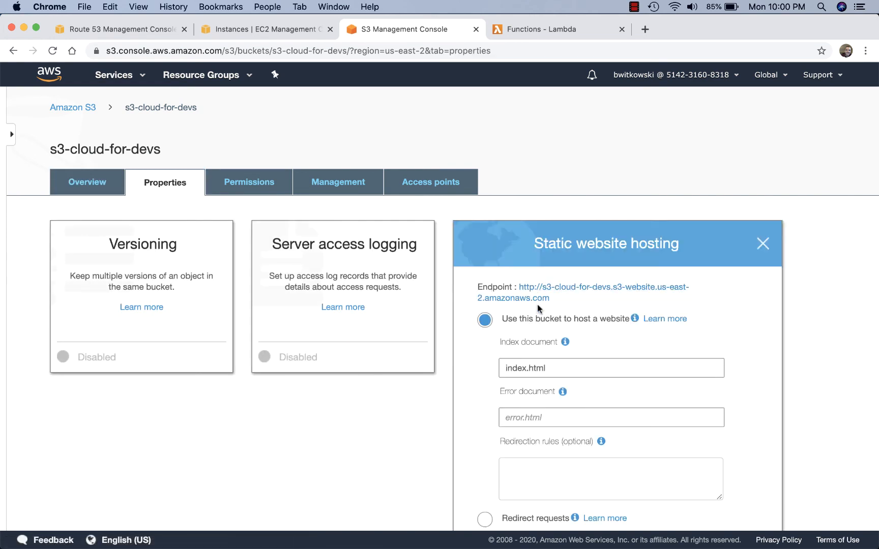
pyautogui.click(602, 287)
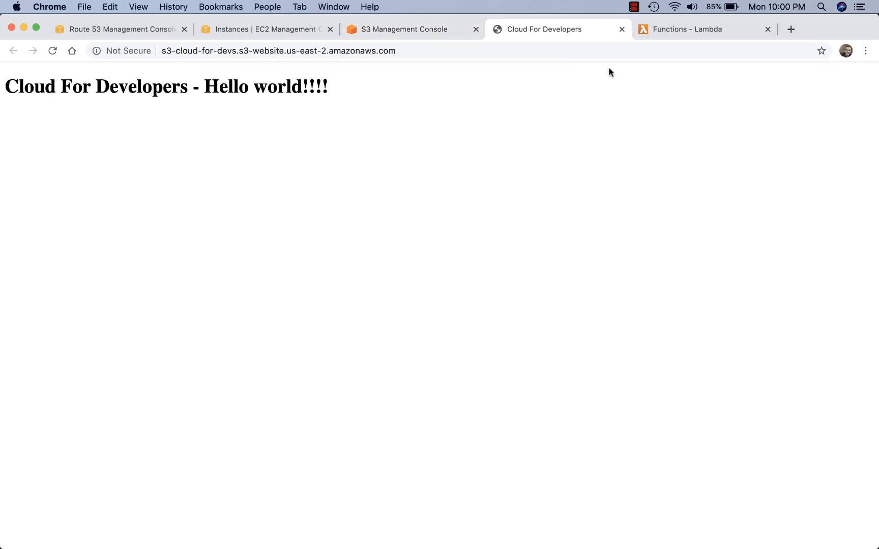
pyautogui.click(622, 29)
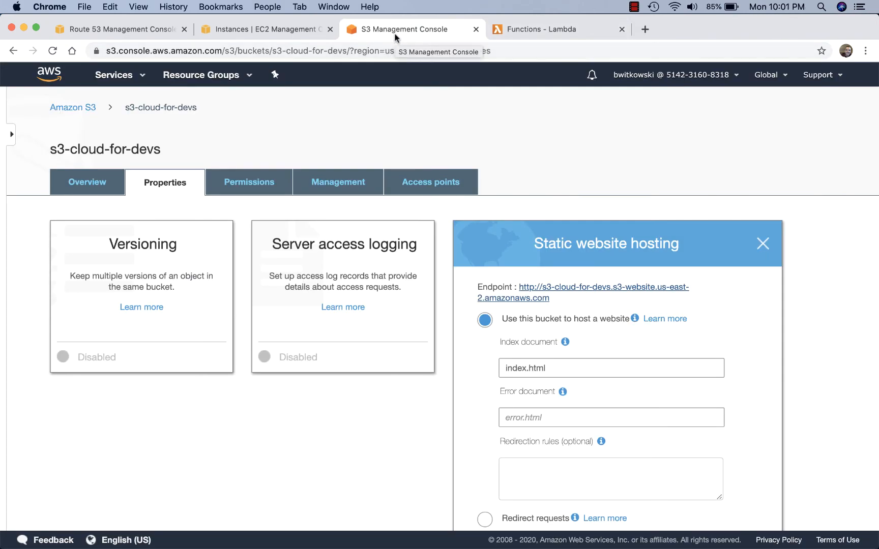
# - Open the htmlWebPage Lambda function's index.html in the inline code editor
pyautogui.click(522, 31)
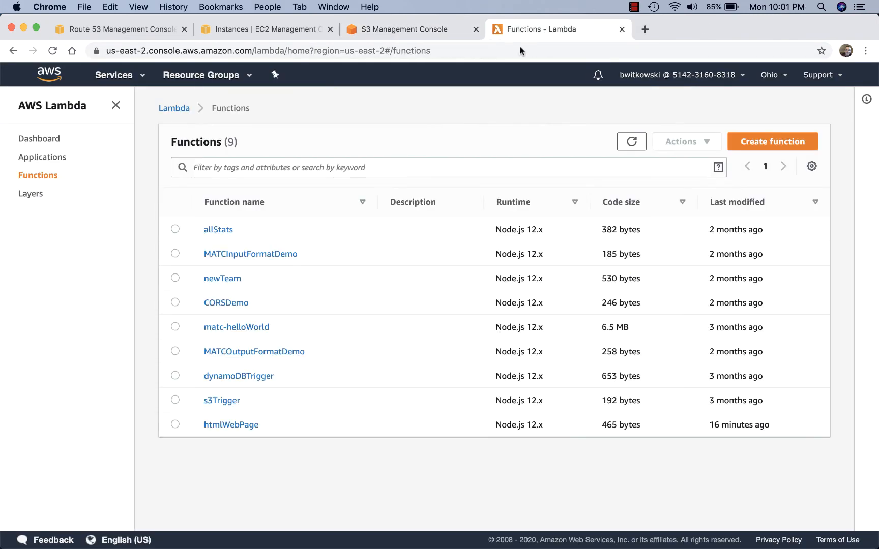
pyautogui.click(236, 428)
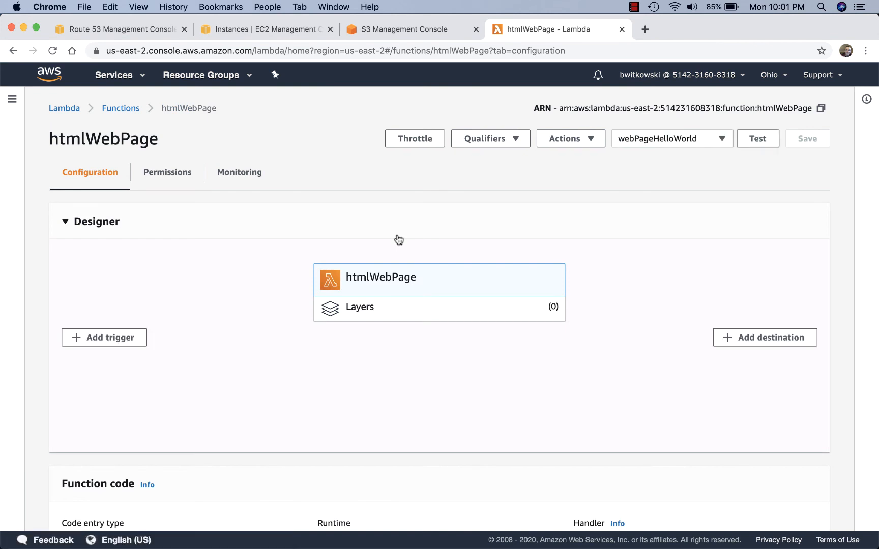
pyautogui.scroll(-6, 397, 240)
pyautogui.scroll(-1, 397, 234)
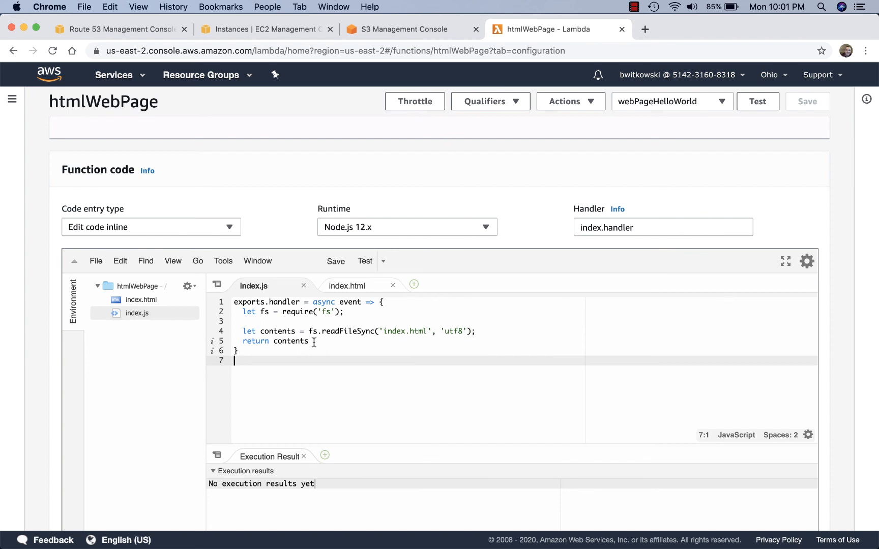
pyautogui.click(144, 301)
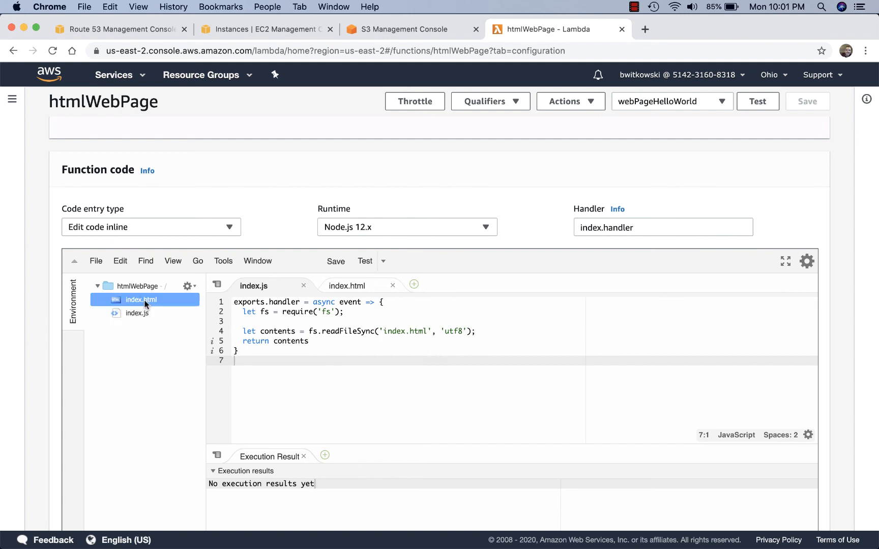
pyautogui.doubleClick(146, 304)
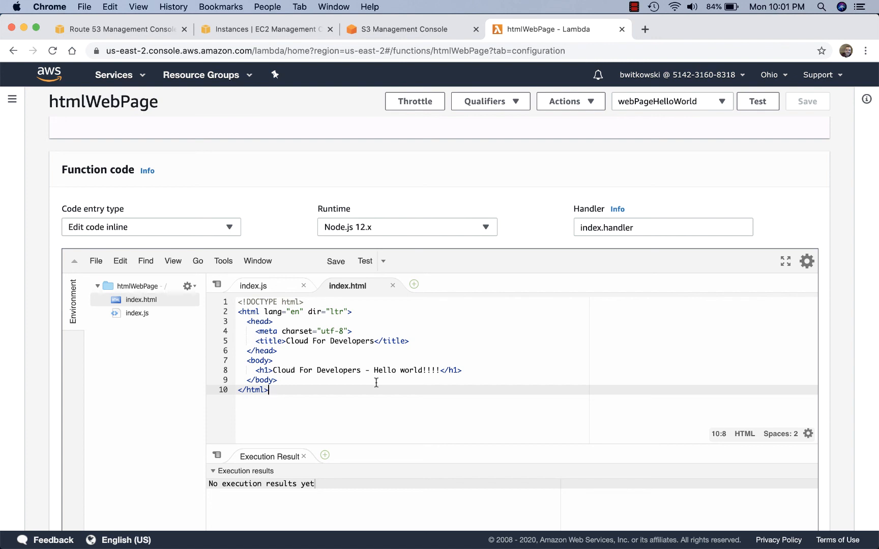
# - Run a test of htmlWebPage, inspect the returned Hello world HTML, then go back to the Route 53 Dashboard
pyautogui.click(742, 104)
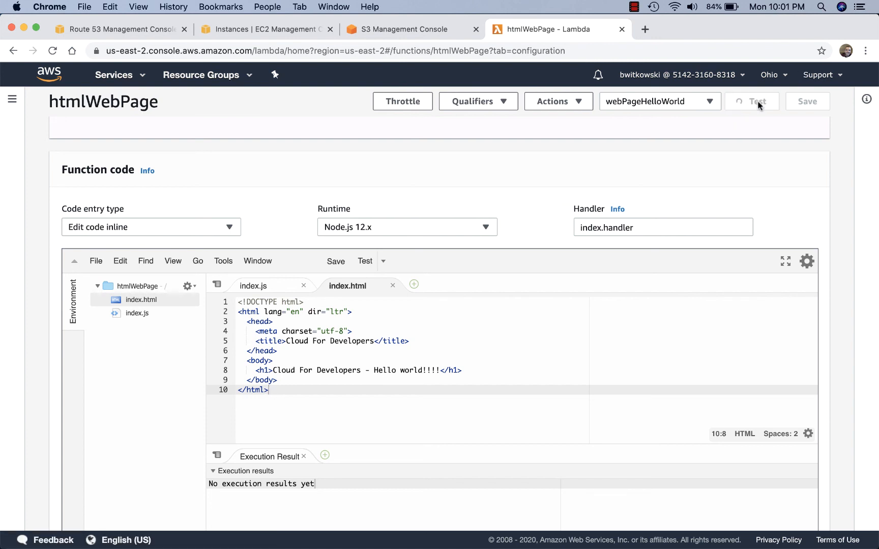
pyautogui.scroll(-3, 626, 267)
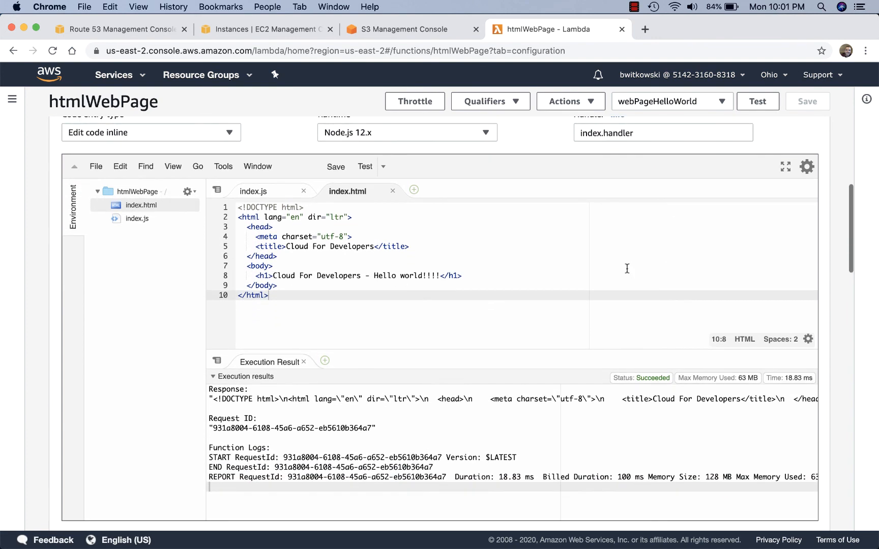
pyautogui.scroll(-1, 614, 337)
pyautogui.moveTo(215, 401); pyautogui.dragTo(424, 410)
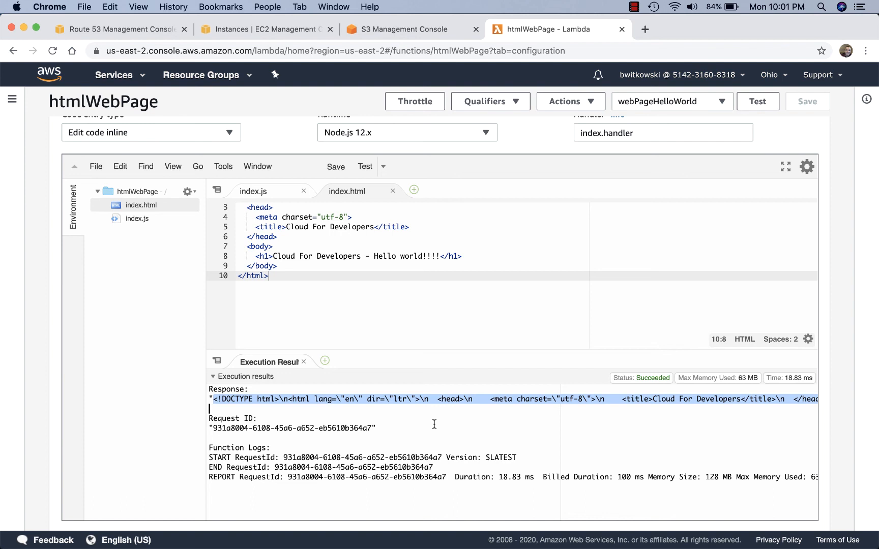
pyautogui.click(134, 29)
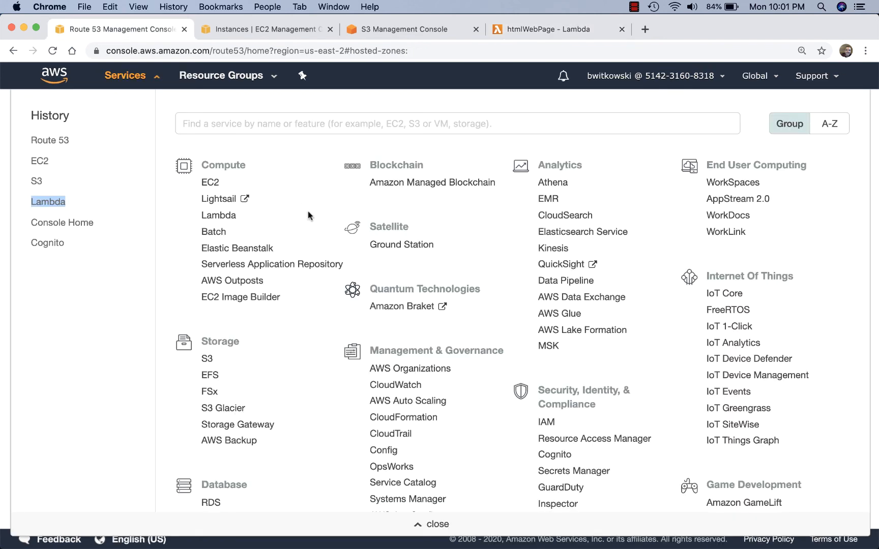
pyautogui.click(74, 142)
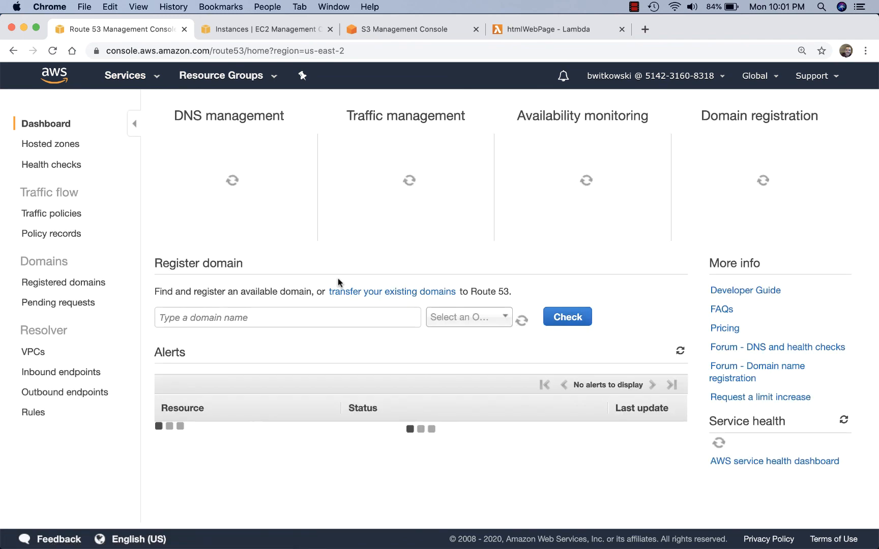